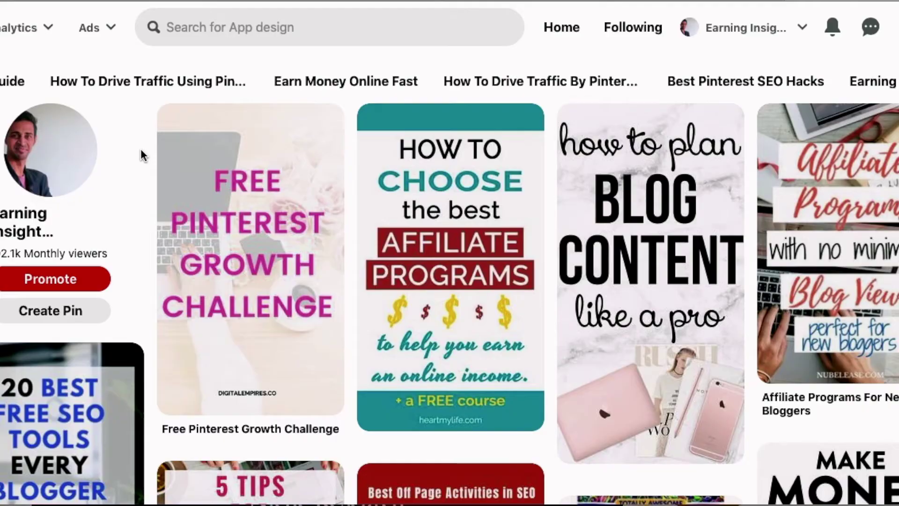
Visit the account's profile, go to its analytics overview, and examine the summary metrics and the Impressions chart
left_click(51, 238)
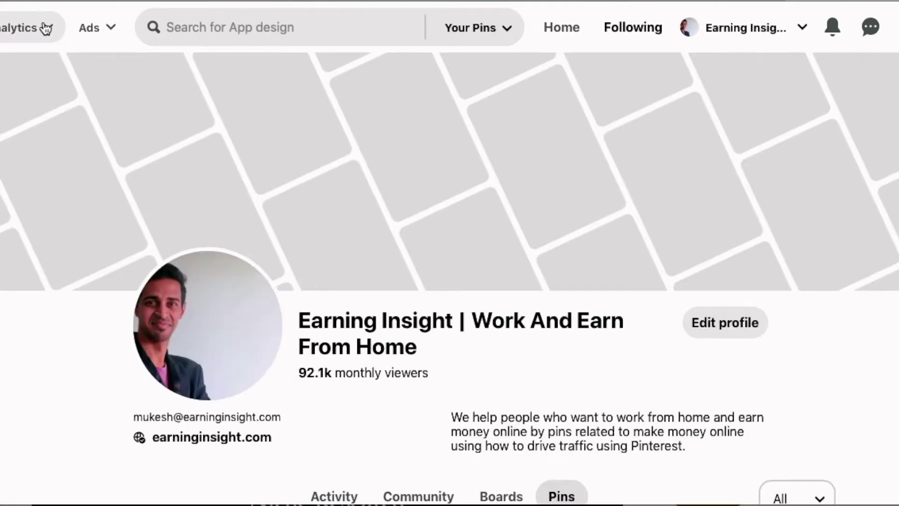
left_click(44, 27)
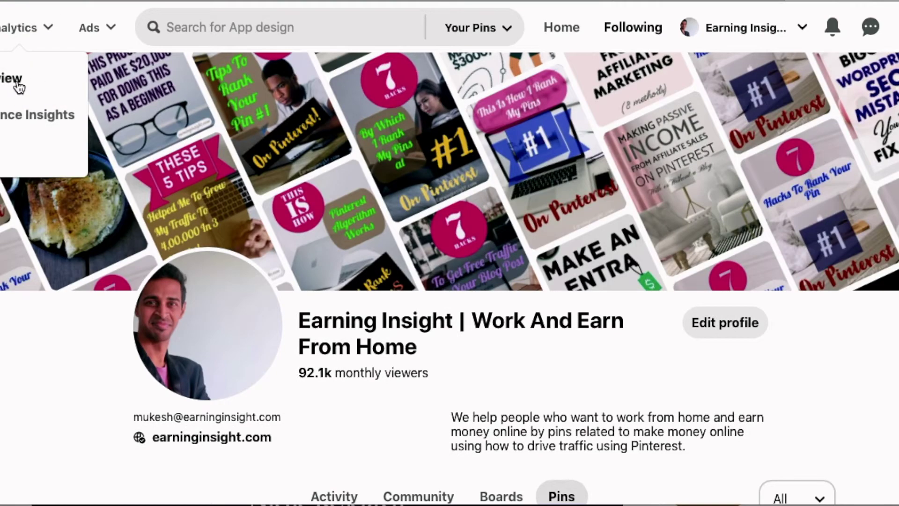
left_click(18, 87)
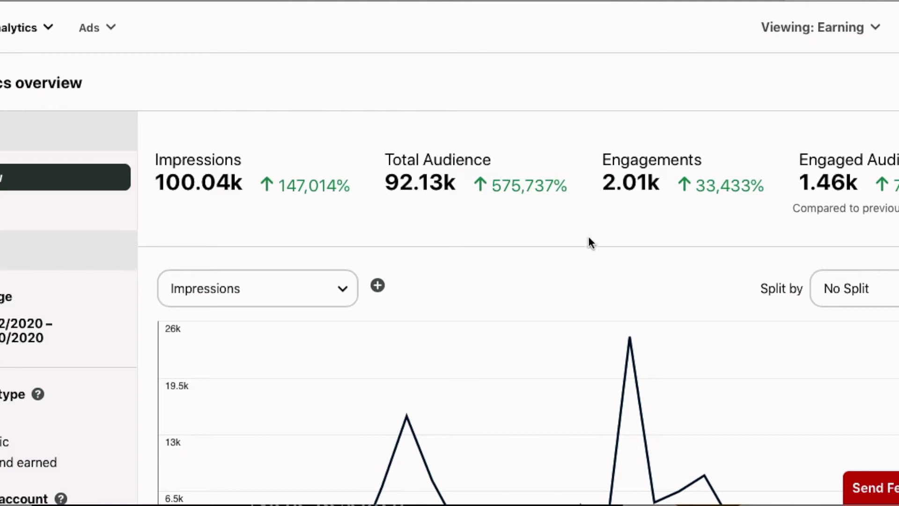
scroll(639, 215, "down", 3)
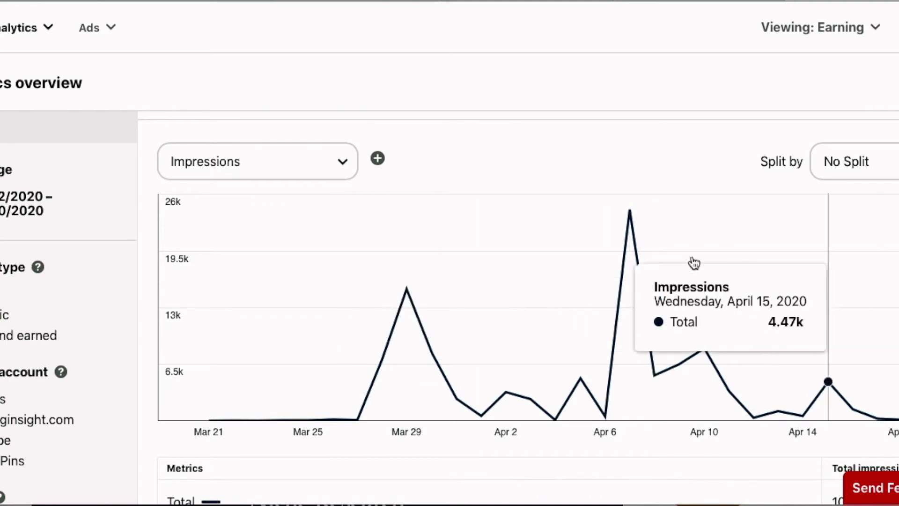
scroll(617, 85, "up", 3)
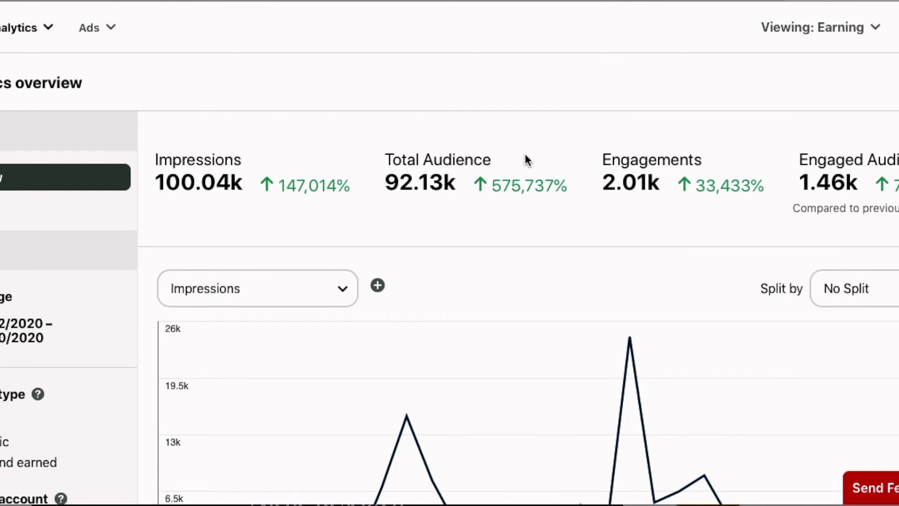
Highlight the Impressions definition in the metrics definitions help article and compare it with the pins on the home feed
left_click(682, 6)
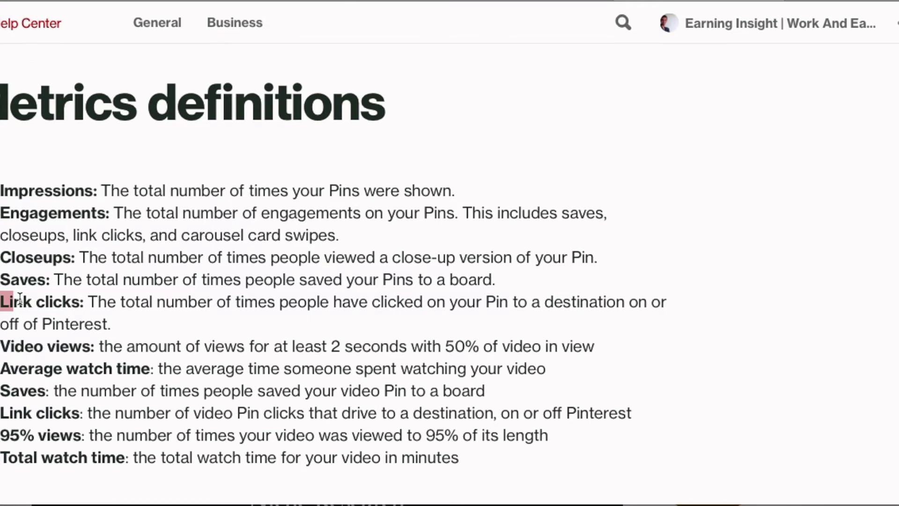
left_click_drag(3, 189, 458, 185)
left_click(114, 188)
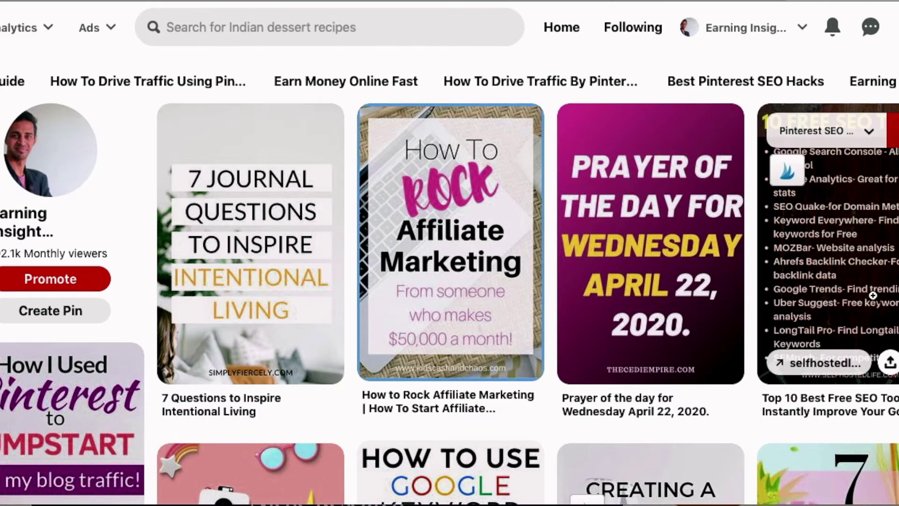
mouse_move(650, 271)
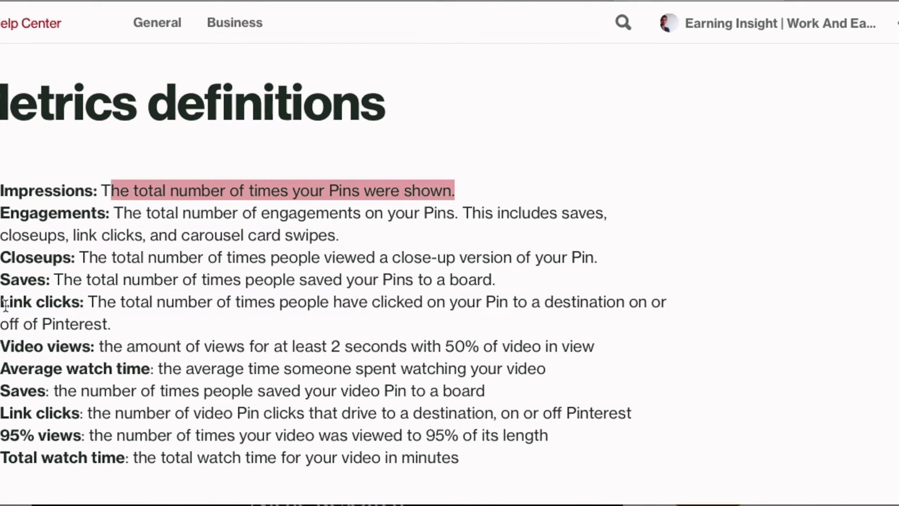
Highlight the Link clicks term and its definition in the metrics definitions article
left_click_drag(3, 302, 80, 305)
left_click(46, 302)
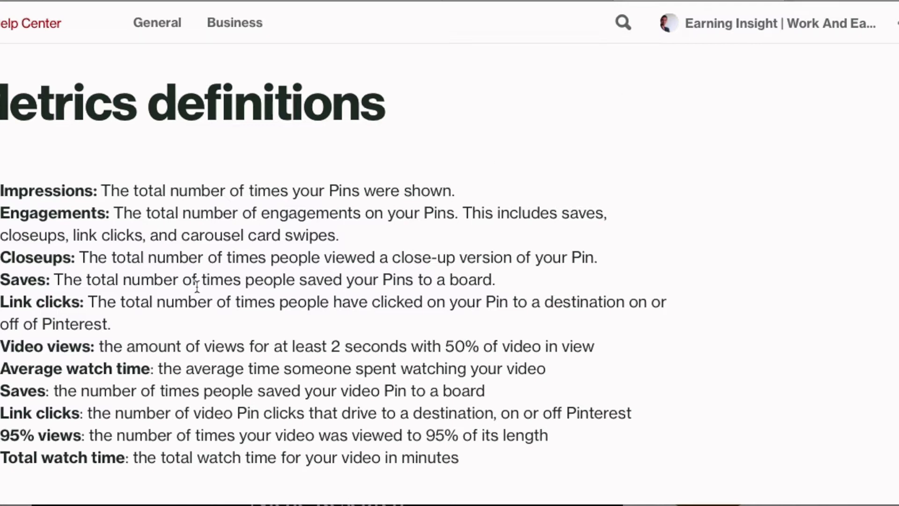
left_click_drag(88, 302, 500, 299)
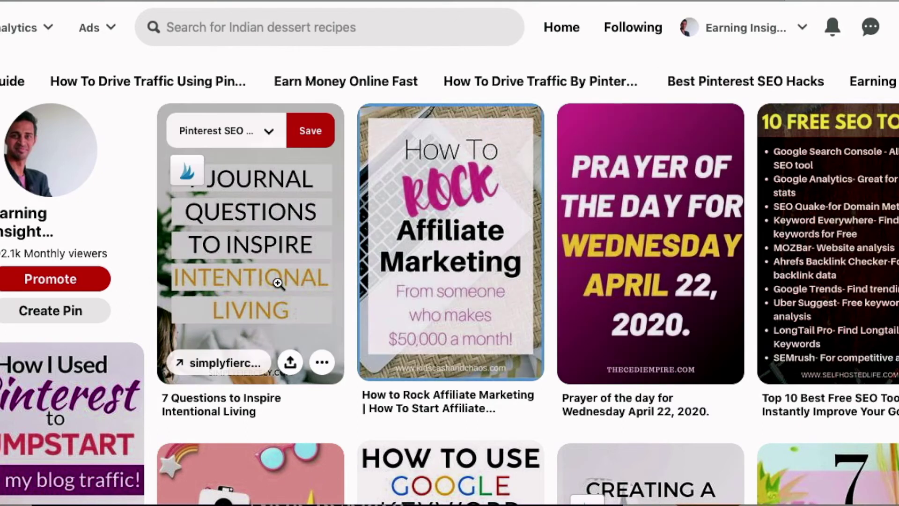
View the "7 Questions to Inspire Intentional Living" pin and its linked simplyfiercely.com article, and return to the home feed
left_click(277, 282)
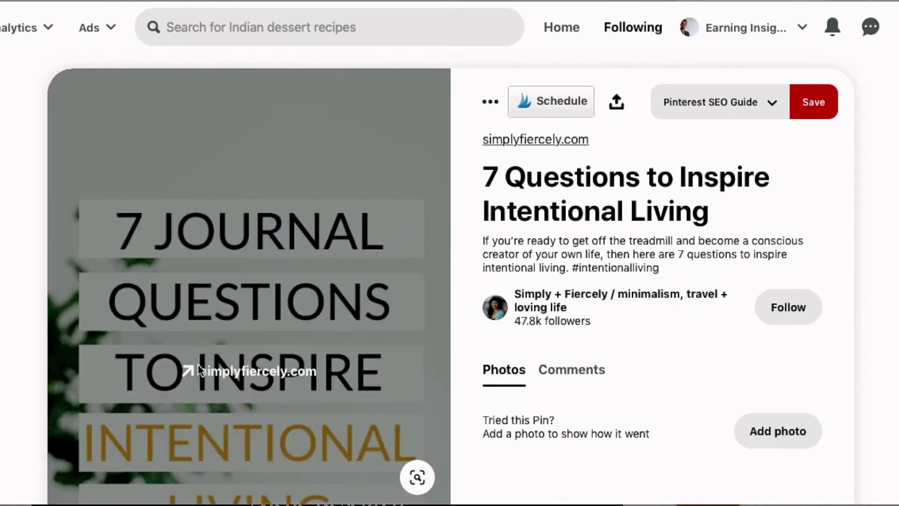
left_click(201, 371)
left_click(747, 2)
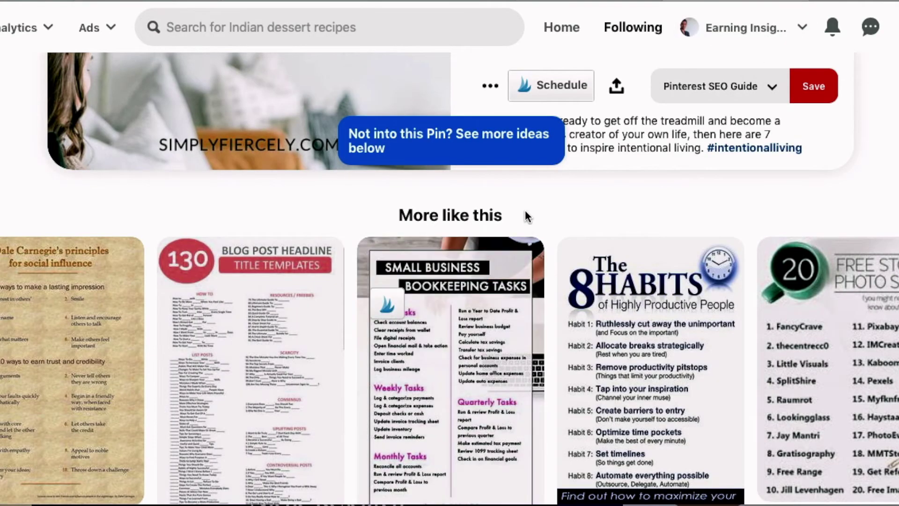
left_click(863, 2)
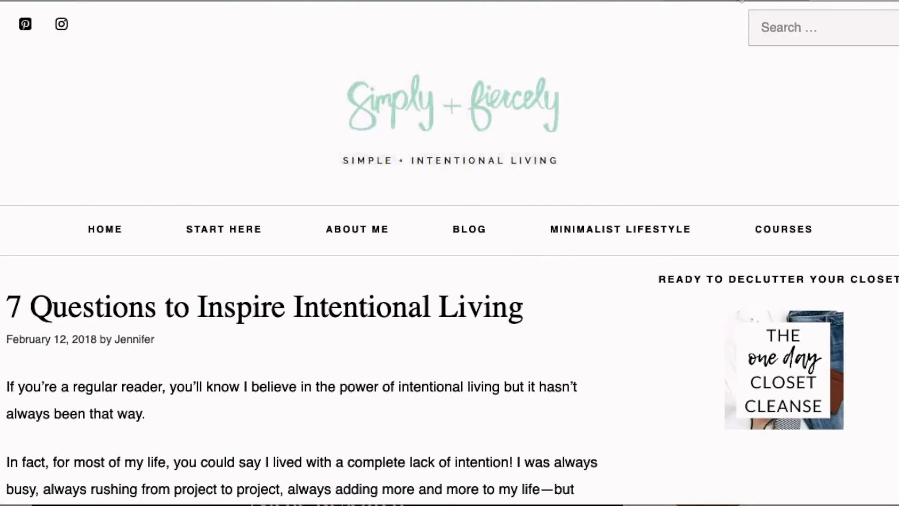
left_click(742, 1)
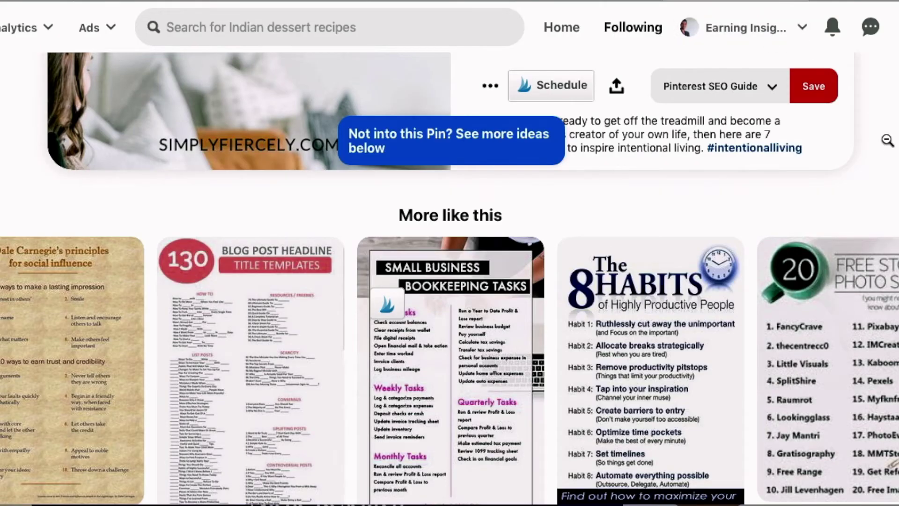
key("alt+Left")
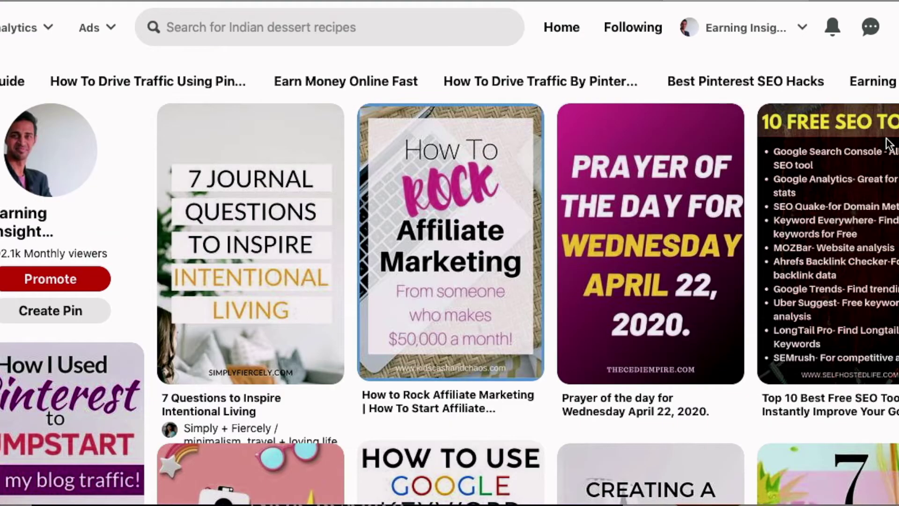
left_click(230, 242)
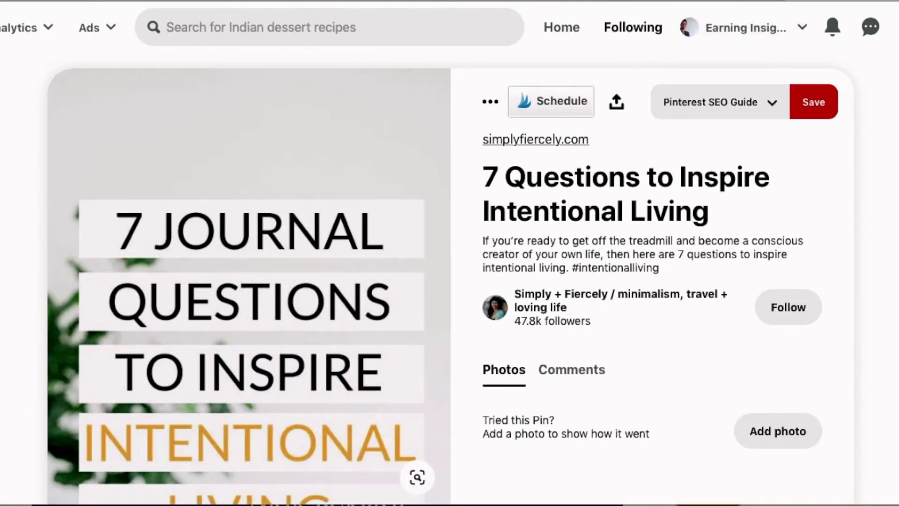
left_click(38, 56)
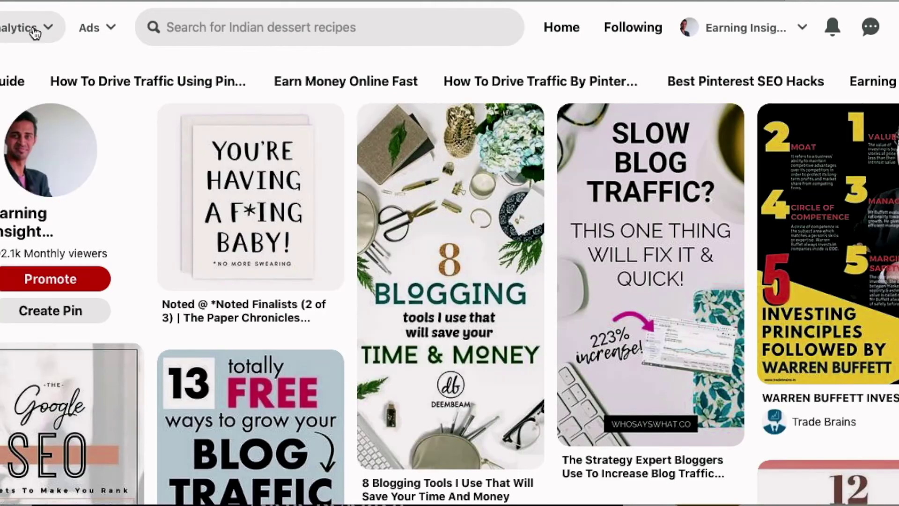
Go to the analytics overview and set the chart's metric to Link clicks
left_click(38, 27)
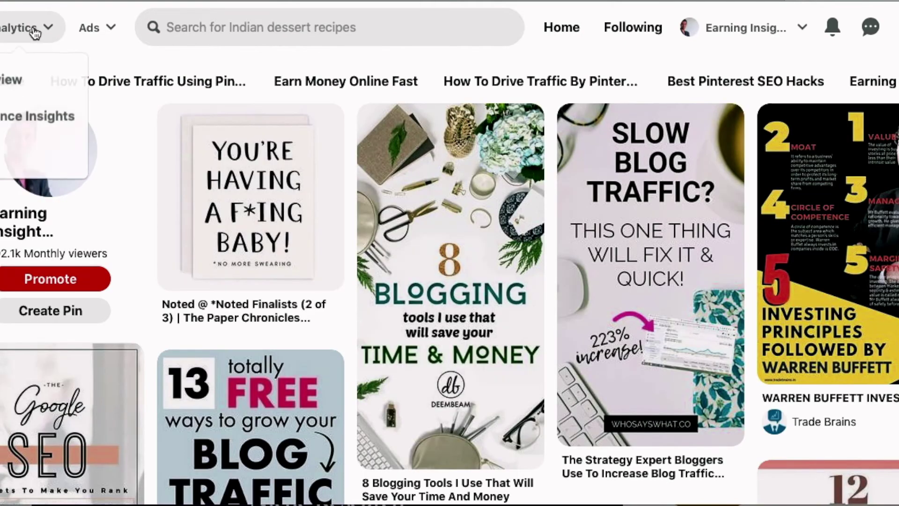
left_click(40, 85)
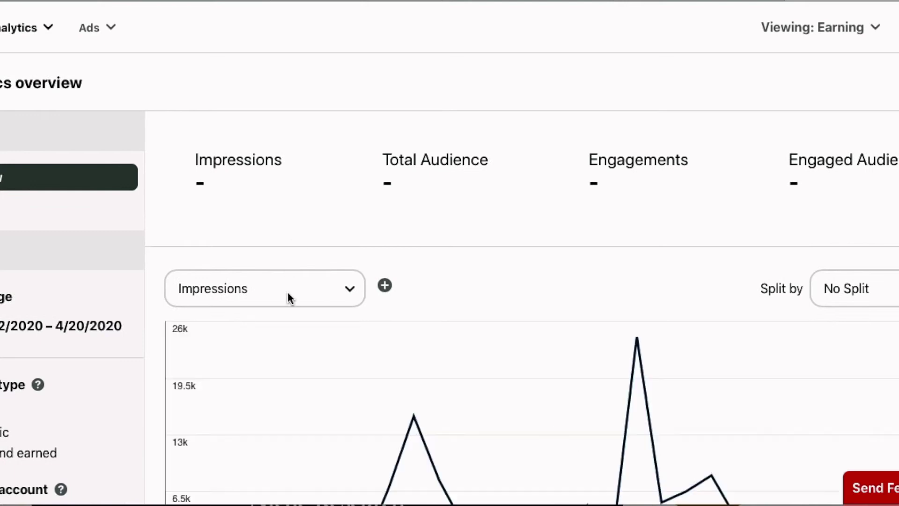
left_click(338, 286)
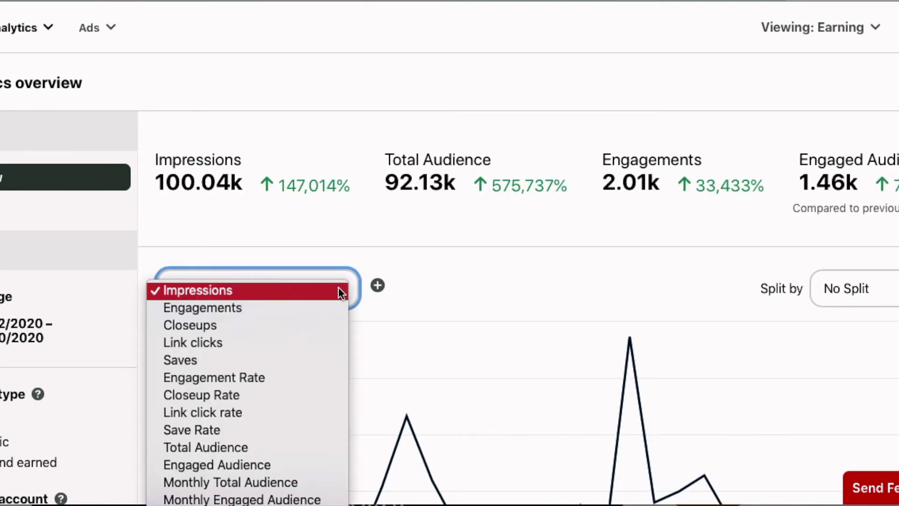
left_click(261, 338)
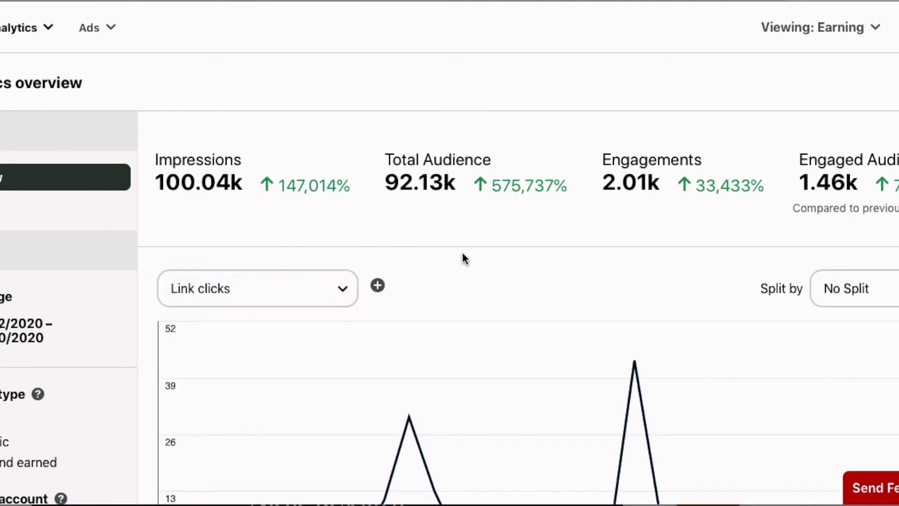
Examine the Link clicks chart over the date range and the total link clicks in the metrics table
scroll(462, 253, "down", 3)
scroll(458, 305, "up", 3)
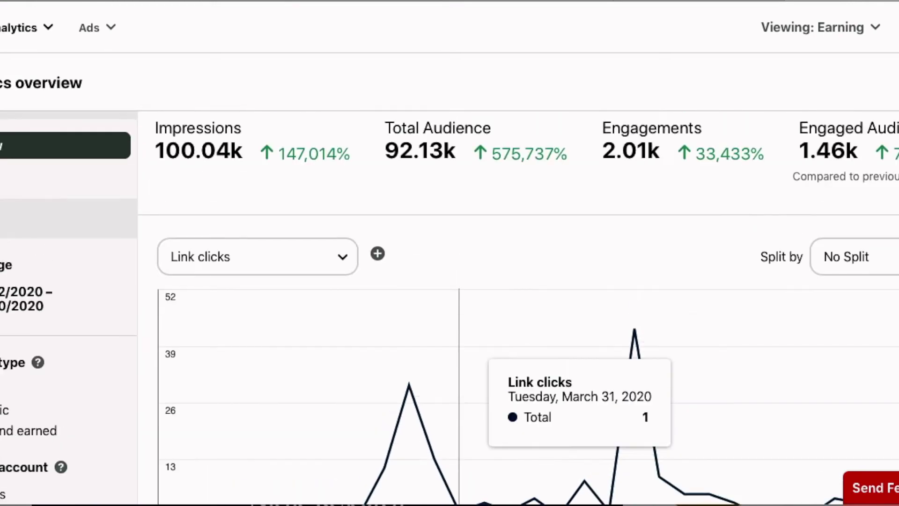
scroll(459, 304, "down", 2)
scroll(459, 304, "down", 1)
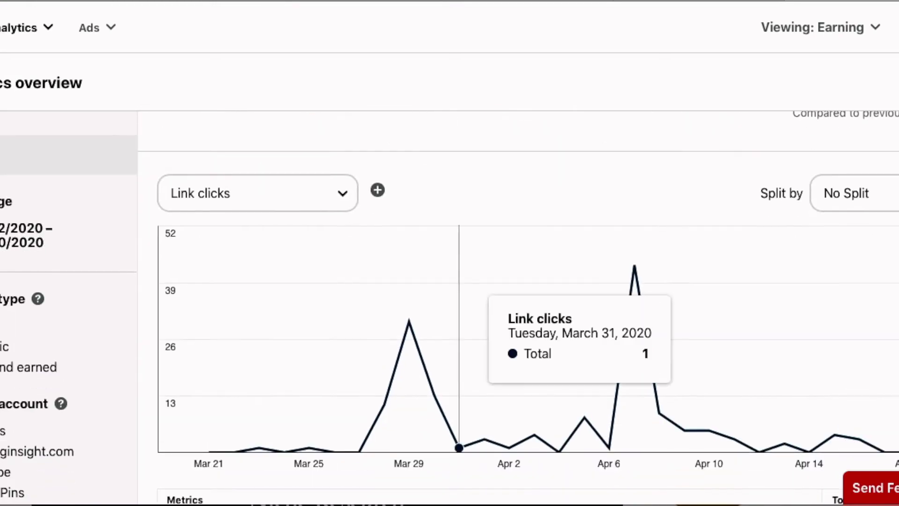
scroll(459, 304, "down", 5)
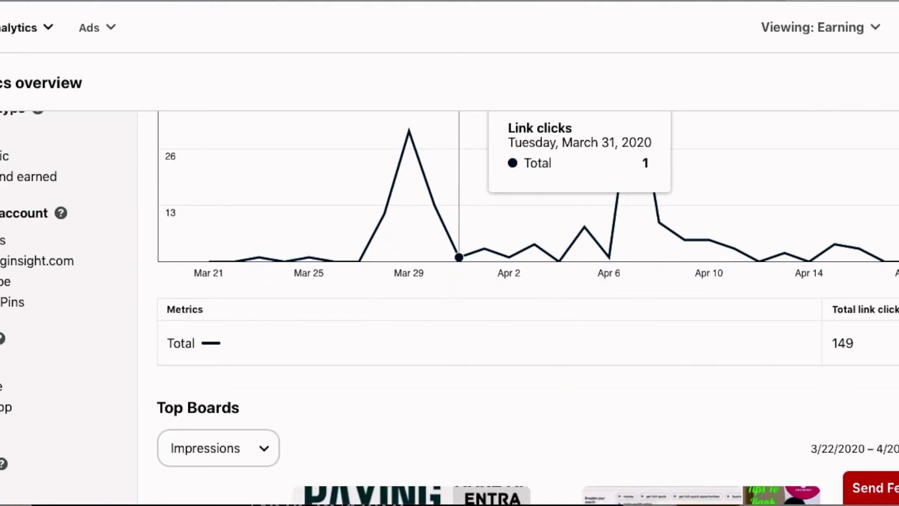
scroll(824, 330, "up", 3)
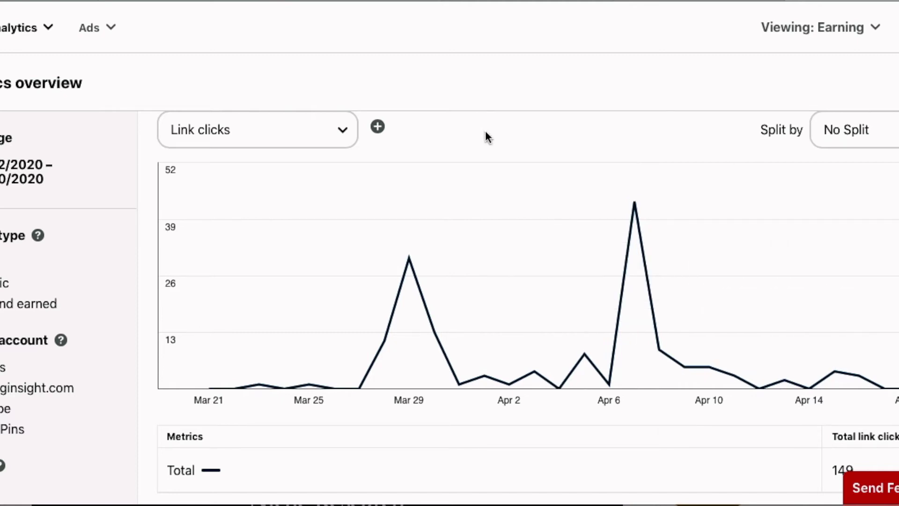
scroll(485, 133, "up", 3)
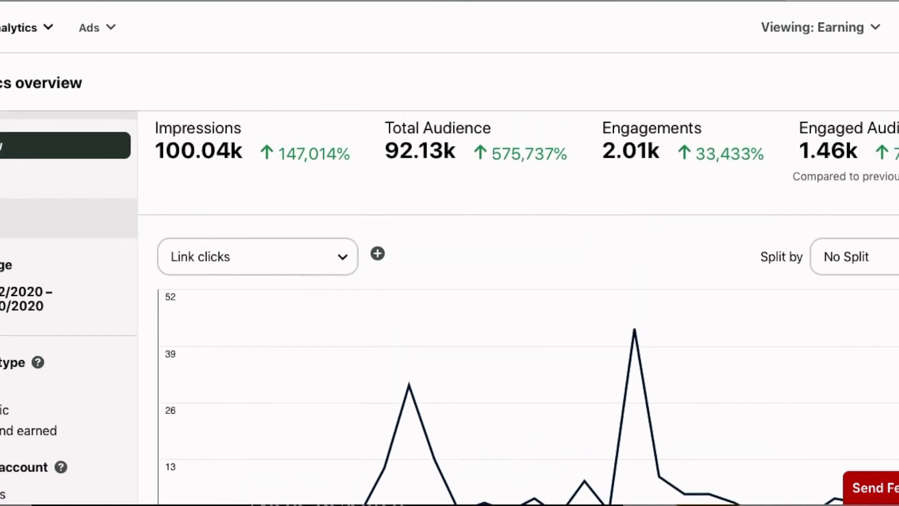
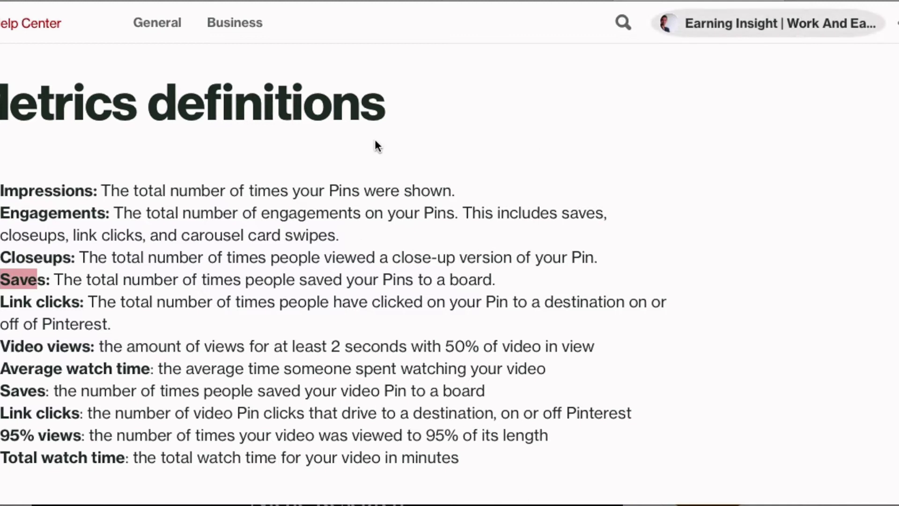
Highlight the Saves definition in the metrics definitions article and return to the home feed
left_click_drag(56, 279, 524, 286)
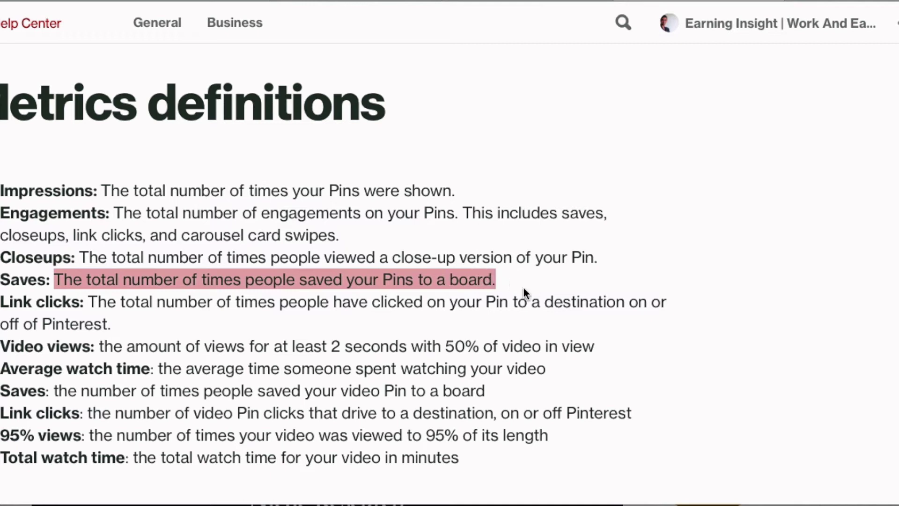
left_click(820, 2)
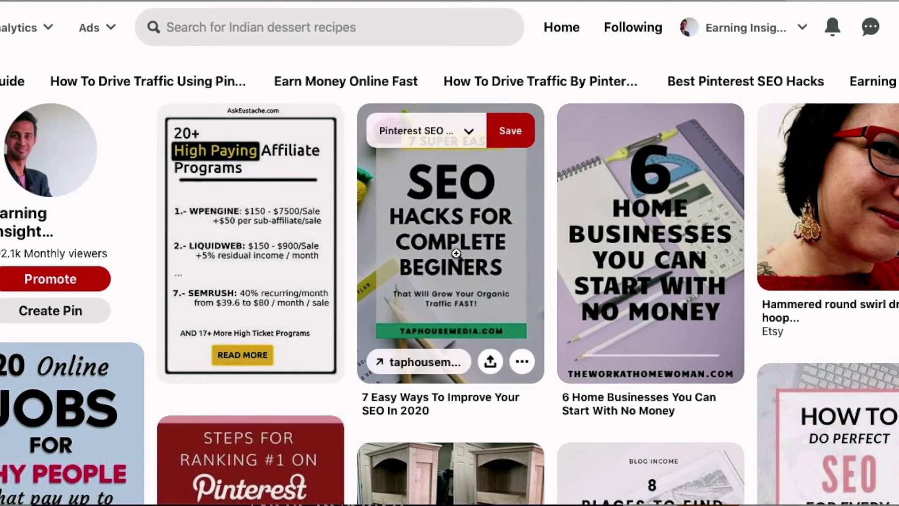
Save the "7 Easy Ways To Improve Your SEO In 2020" pin to the Best Pinterest SEO Hacks board
left_click(456, 252)
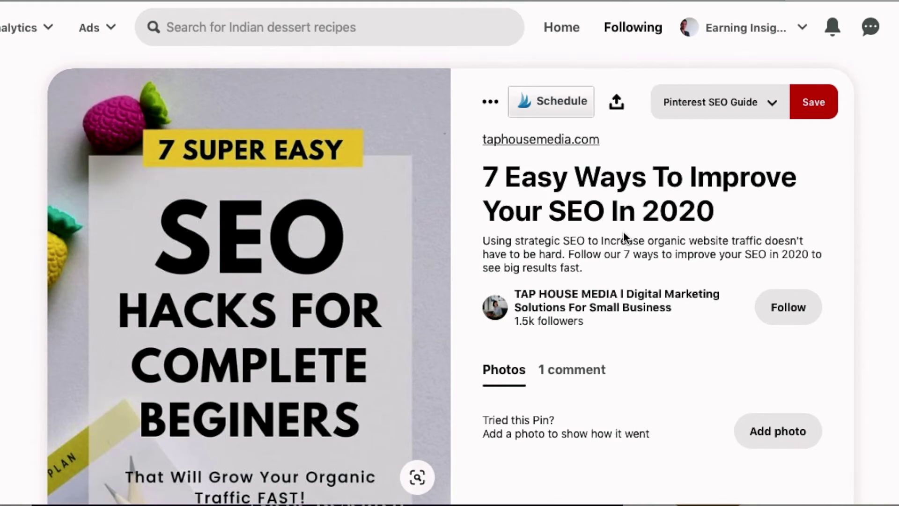
left_click(757, 113)
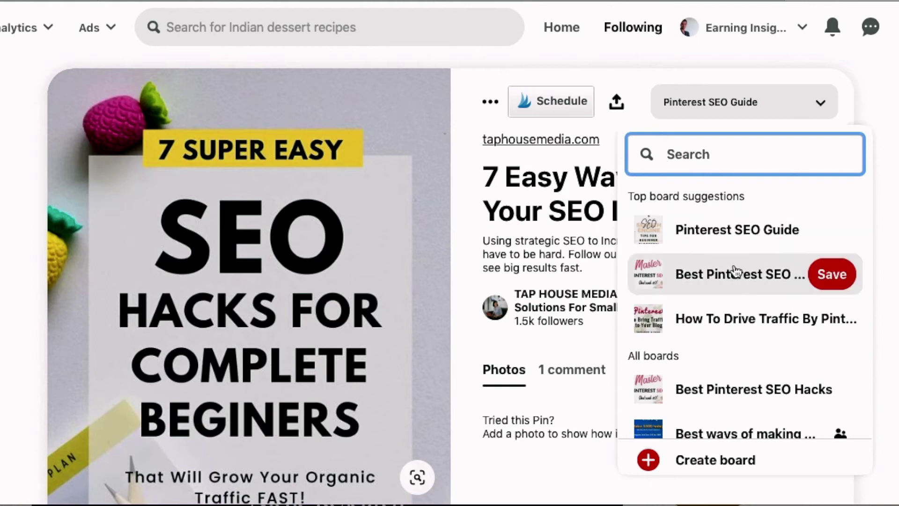
left_click(821, 275)
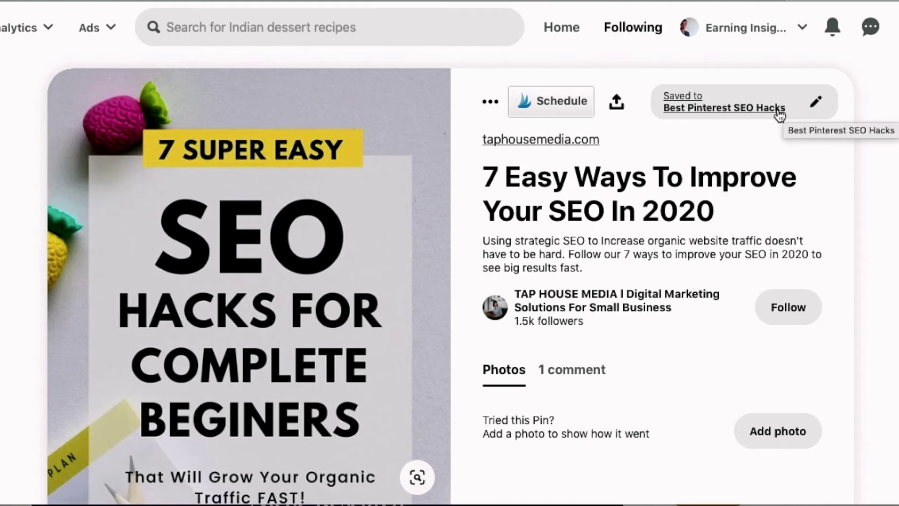
Go to the analytics overview and set the performance chart's metric to Saves
mouse_move(185, 271)
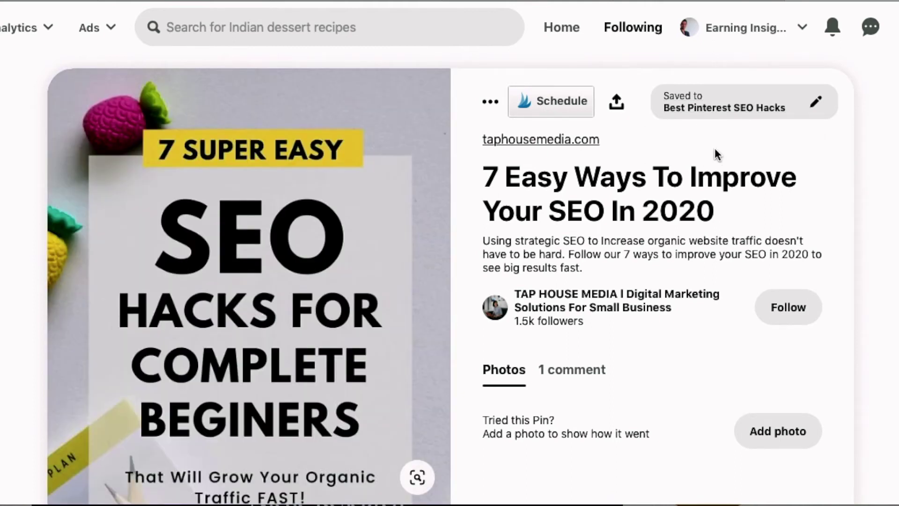
mouse_move(382, 138)
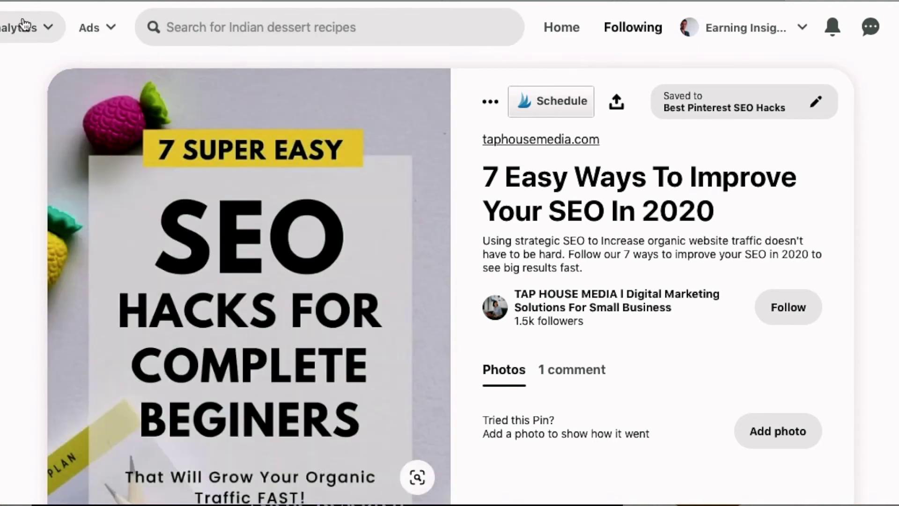
left_click(20, 35)
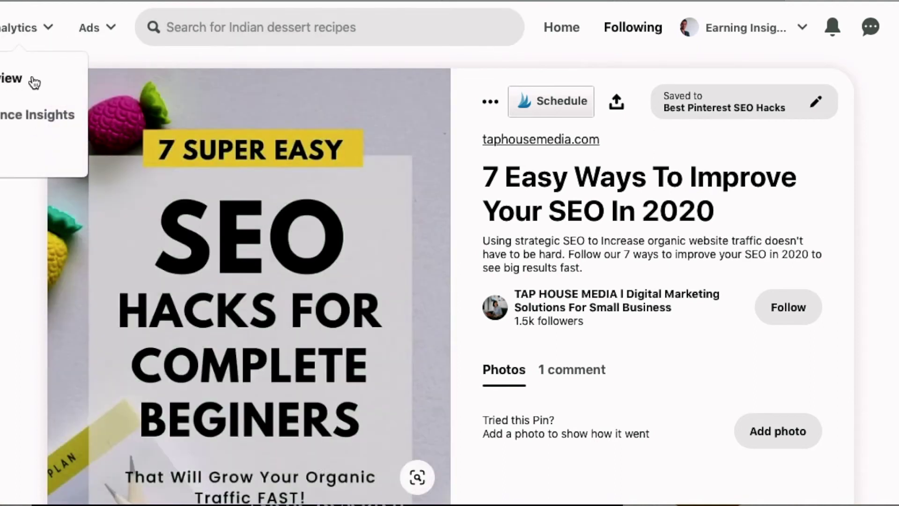
left_click(33, 81)
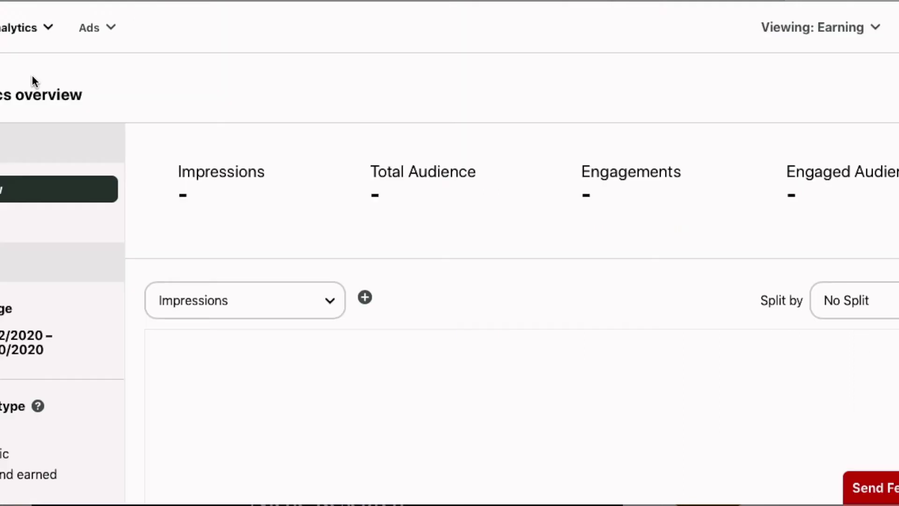
scroll(249, 305, "down", 1)
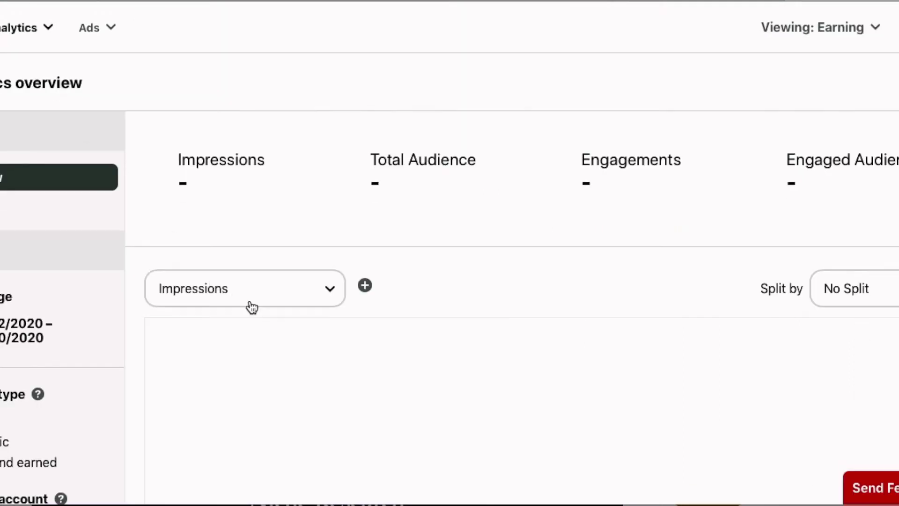
left_click(344, 292)
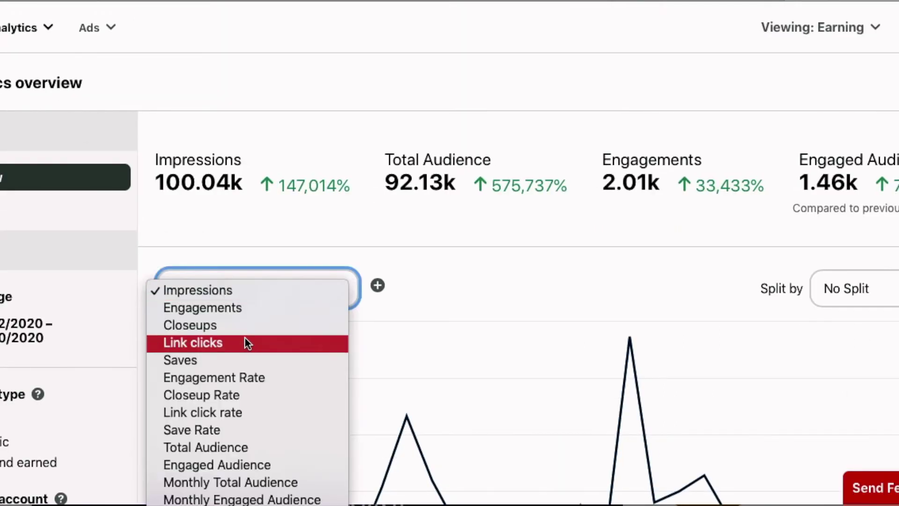
key("Escape")
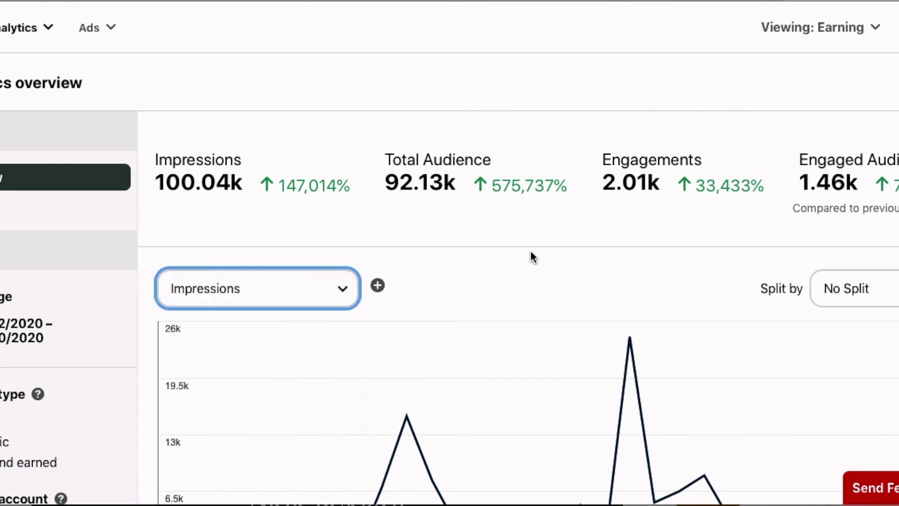
scroll(531, 256, "down", 4)
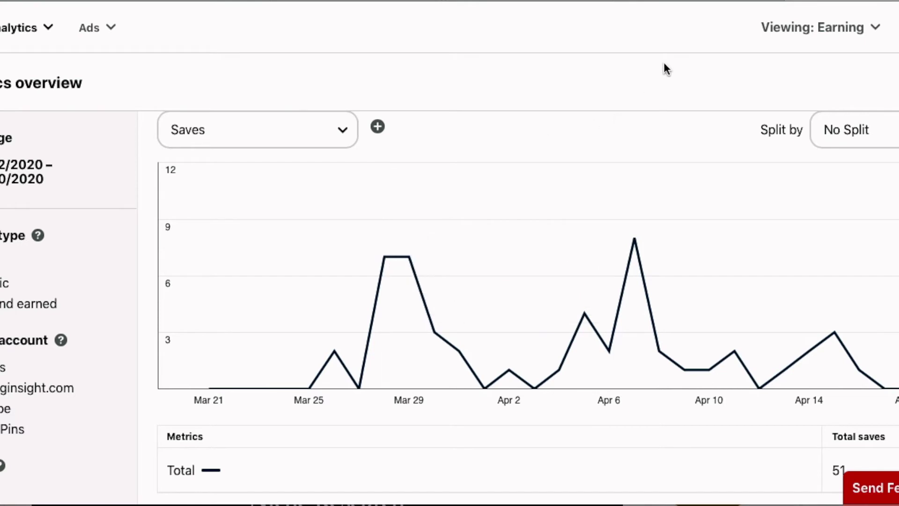
Highlight the Closeups definition in the metrics definitions article and view the "12 Modern SEO Tips" pin from the home feed in close-up
left_click(679, 5)
left_click_drag(2, 262, 543, 266)
left_click(106, 262)
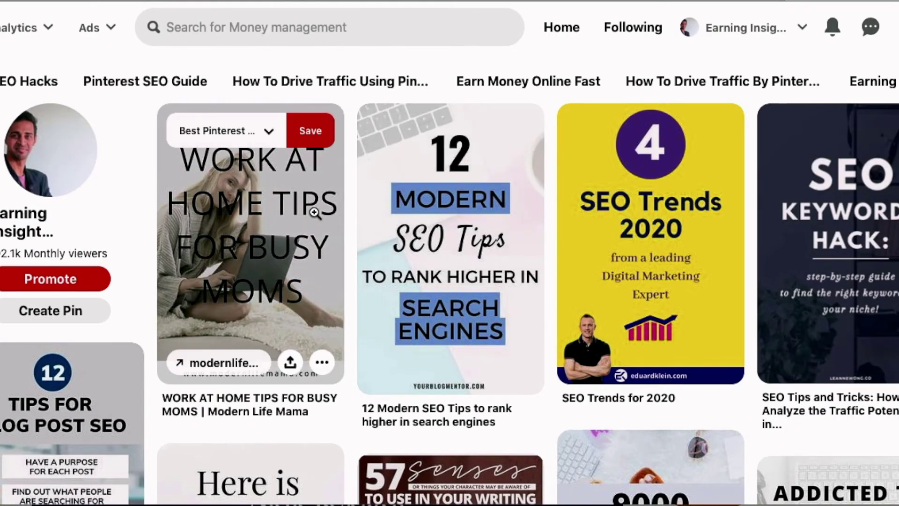
left_click(450, 269)
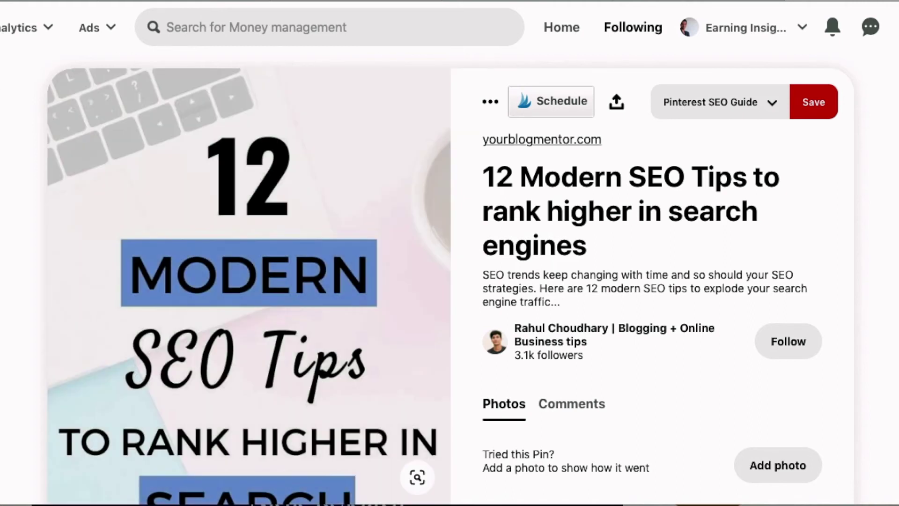
key("alt+Left")
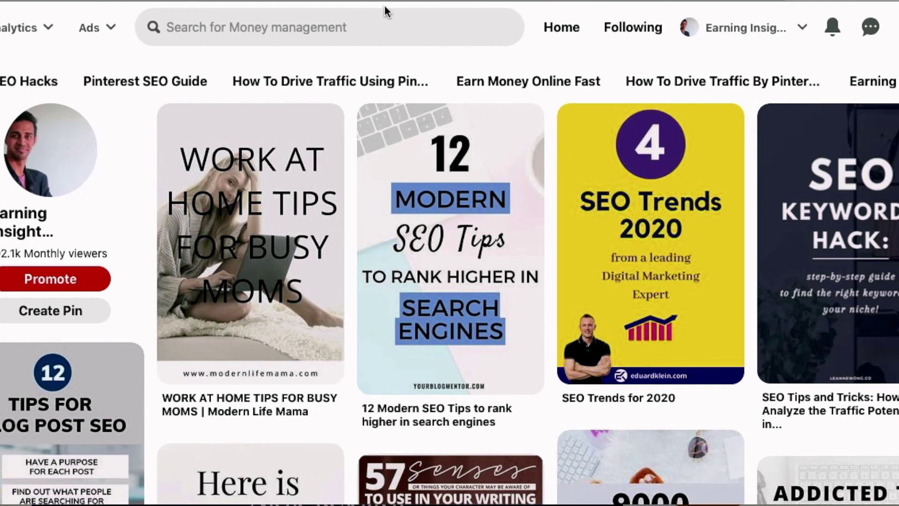
Return to the analytics overview and set the performance chart's metric to Closeups
left_click(51, 29)
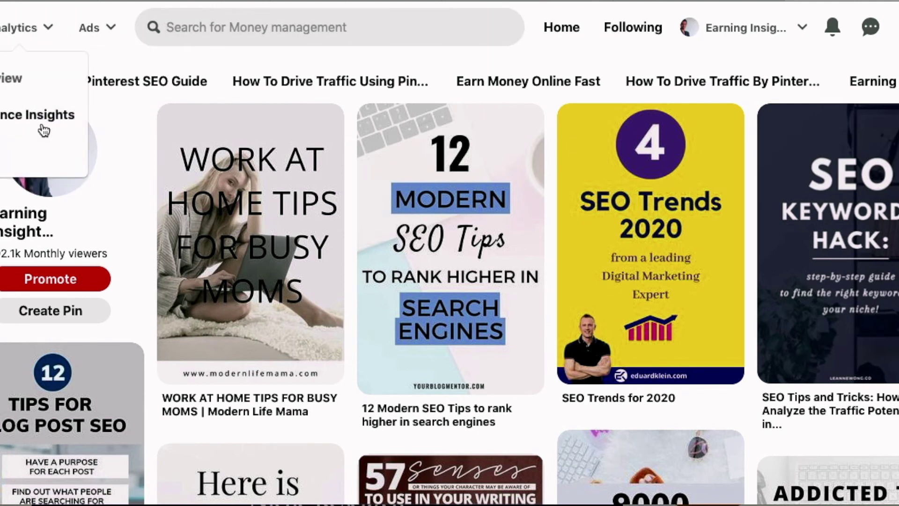
left_click(14, 81)
scroll(209, 303, "down", 1)
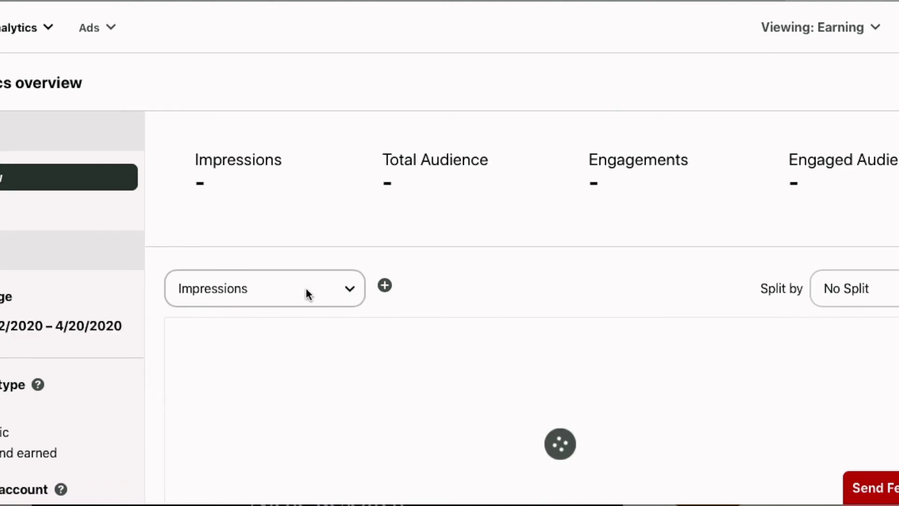
left_click(352, 288)
left_click(352, 288)
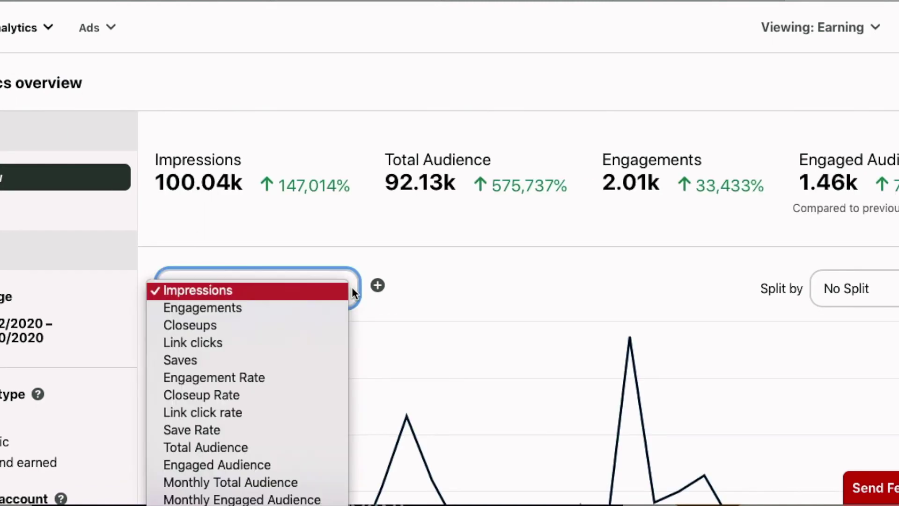
left_click(260, 334)
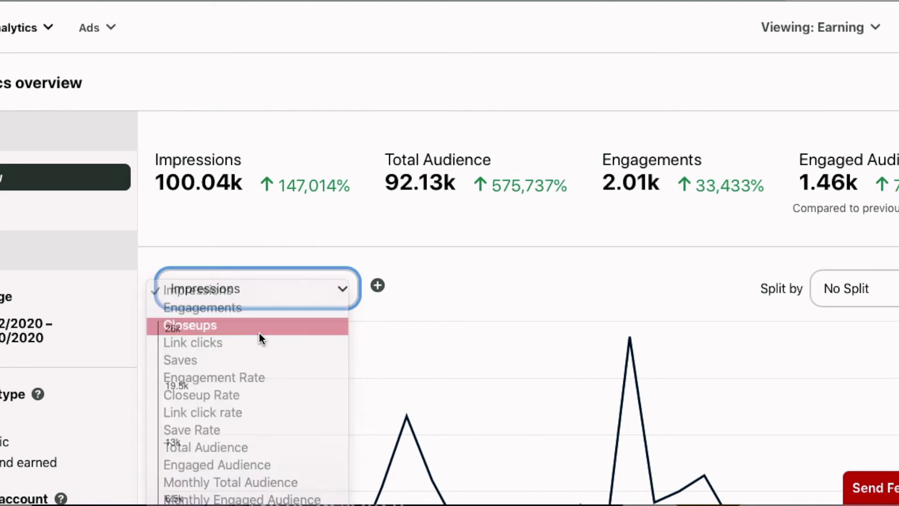
Examine the Closeups chart over the date range and the total closeups in the metrics table
scroll(538, 300, "down", 2)
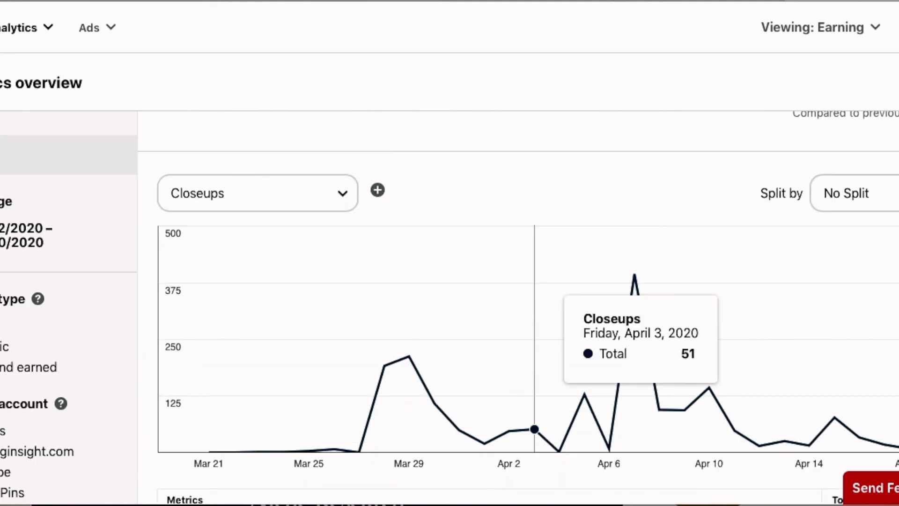
scroll(568, 301, "down", 1)
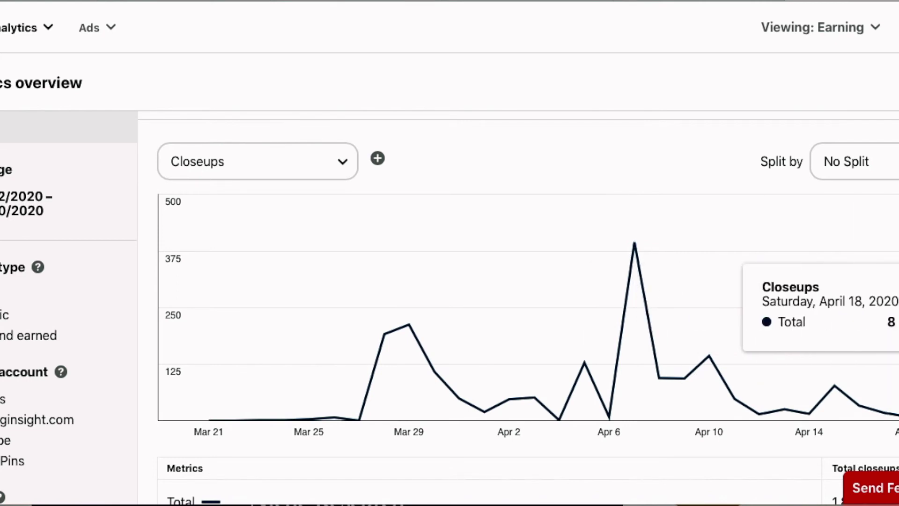
scroll(842, 442, "down", 4)
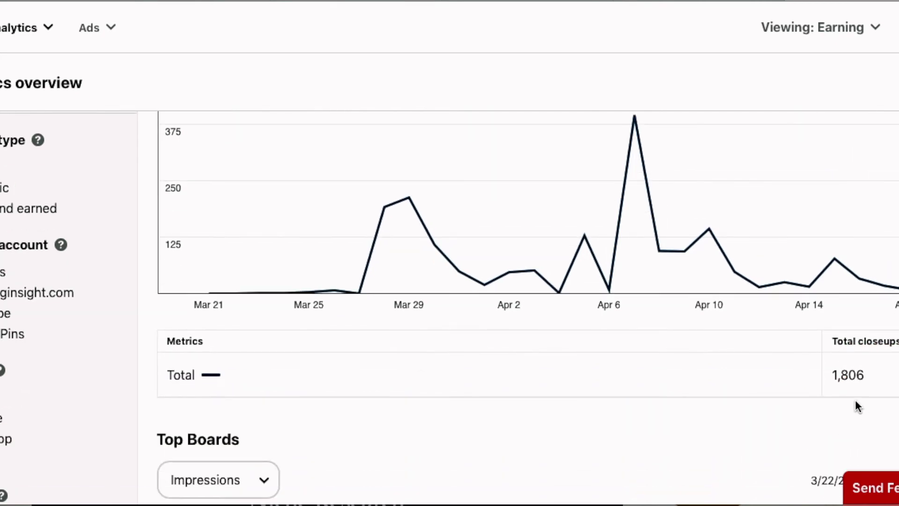
scroll(845, 391, "up", 6)
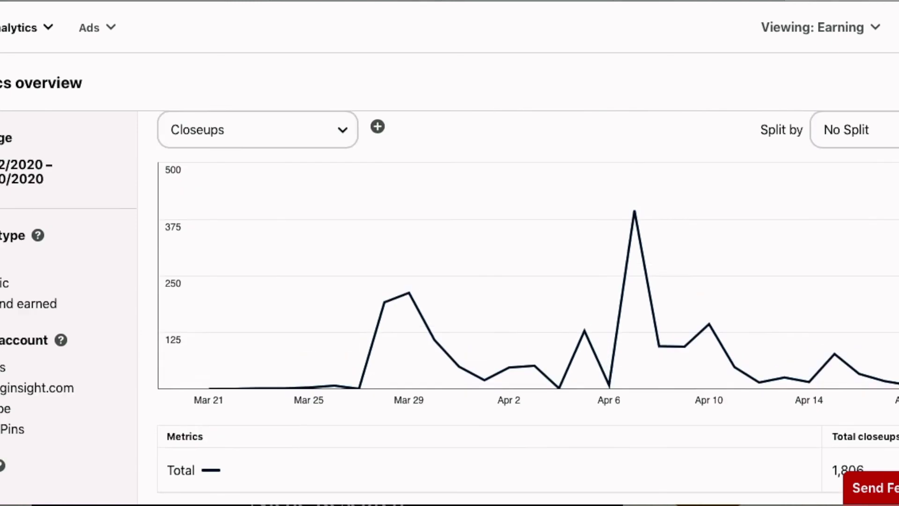
scroll(826, 391, "up", 2)
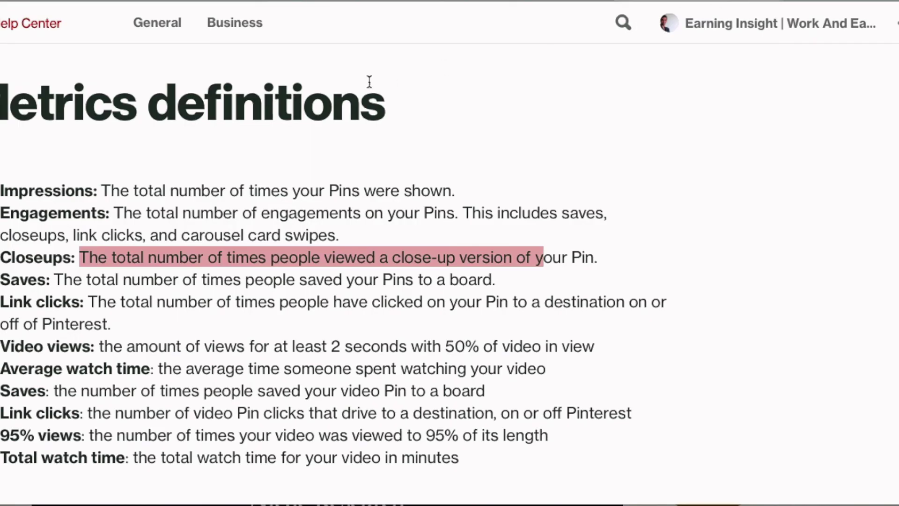
Highlight the first sentence of the Engagements definition in the metrics definitions article and return to the home feed
left_click_drag(1, 215, 465, 211)
left_click(121, 214)
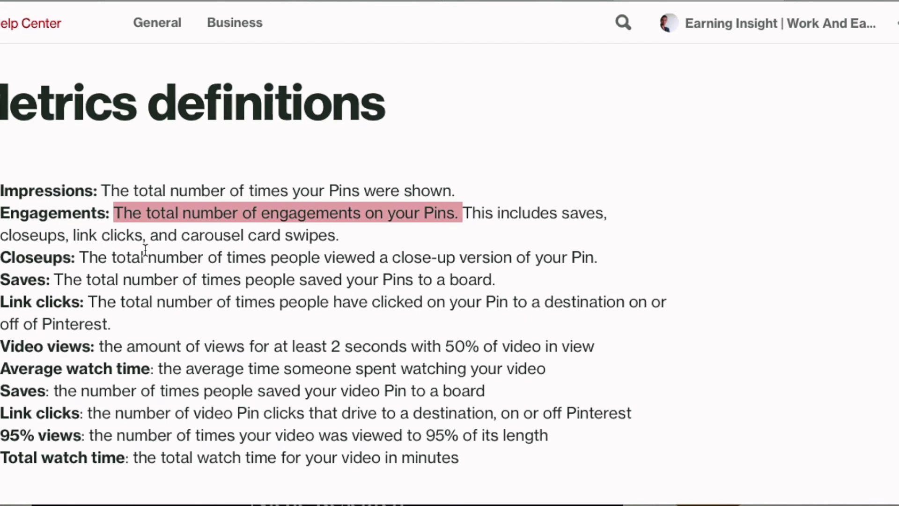
left_click(833, 3)
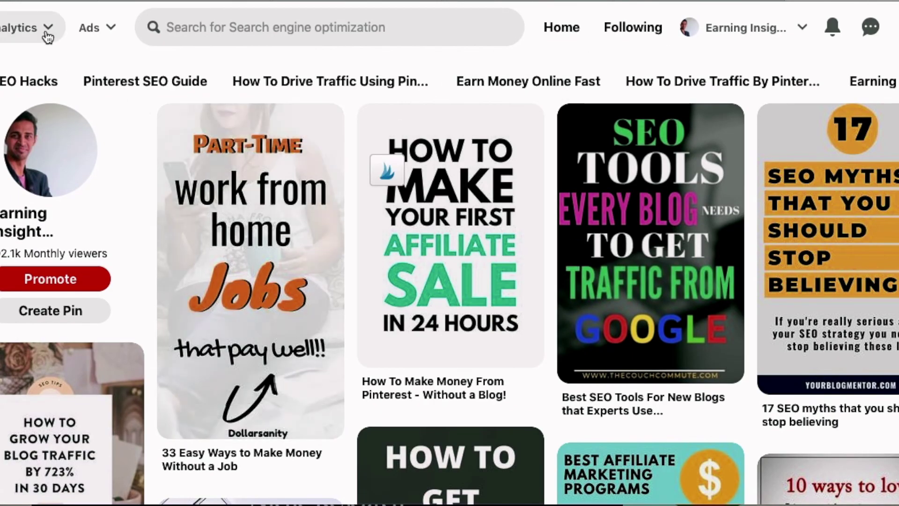
Open the analytics overview and set the performance chart's metric to Engagements
left_click(45, 29)
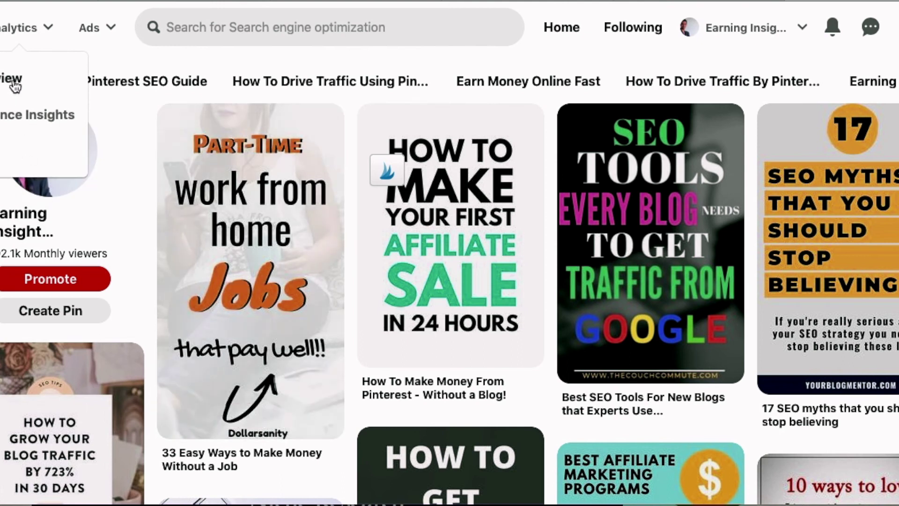
left_click(15, 84)
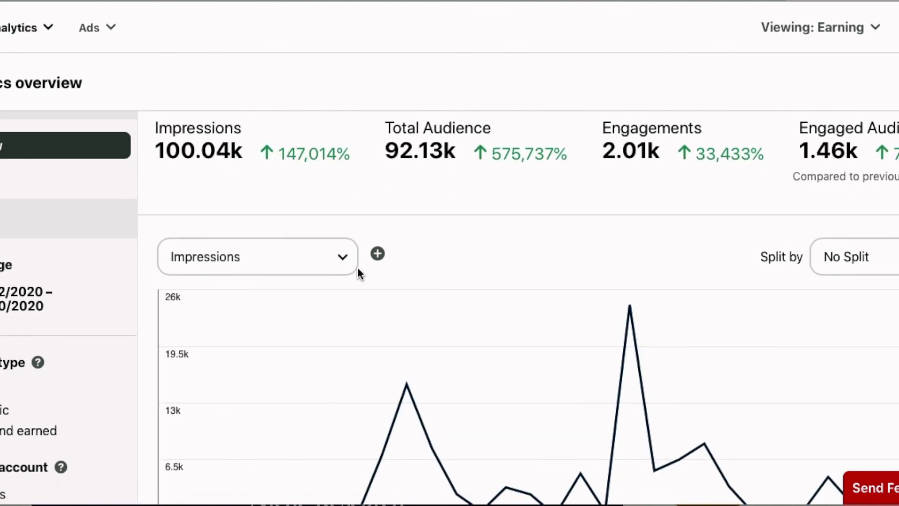
left_click(297, 261)
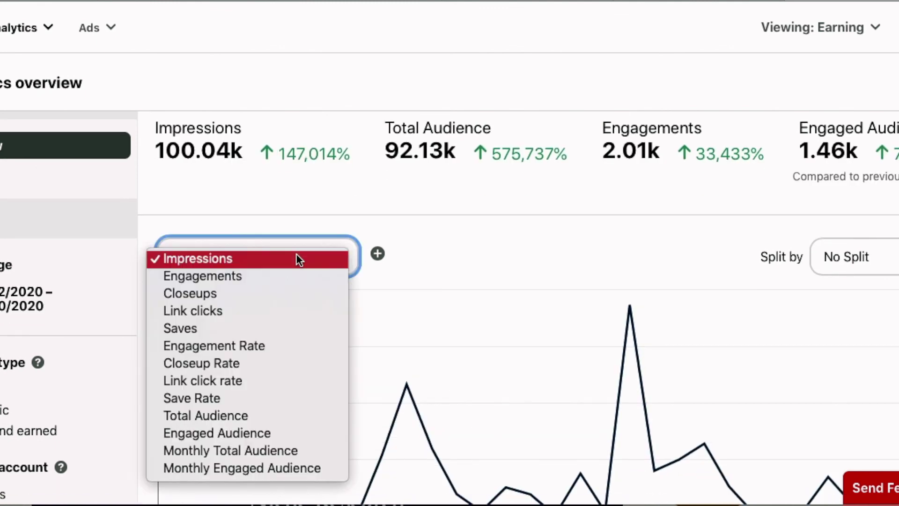
left_click(277, 275)
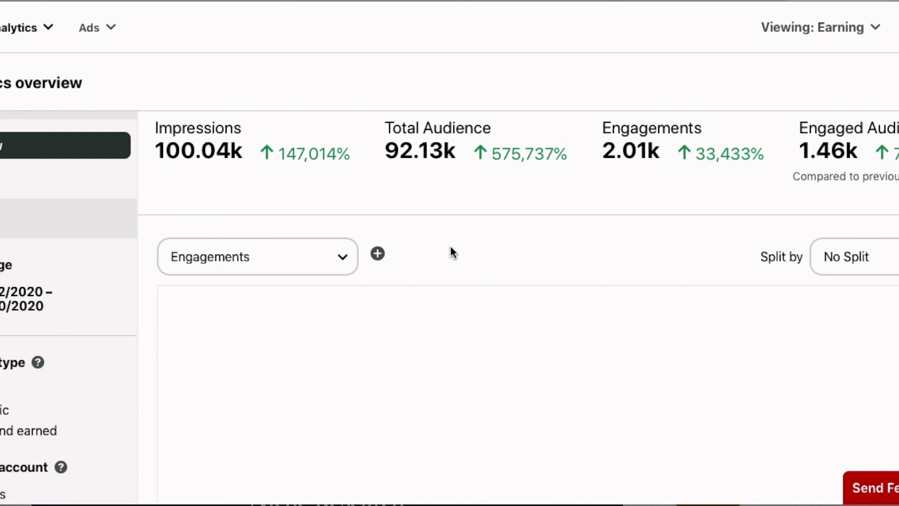
Examine the Engagements chart over the date range and the total engagements in the metrics table
scroll(451, 252, "down", 3)
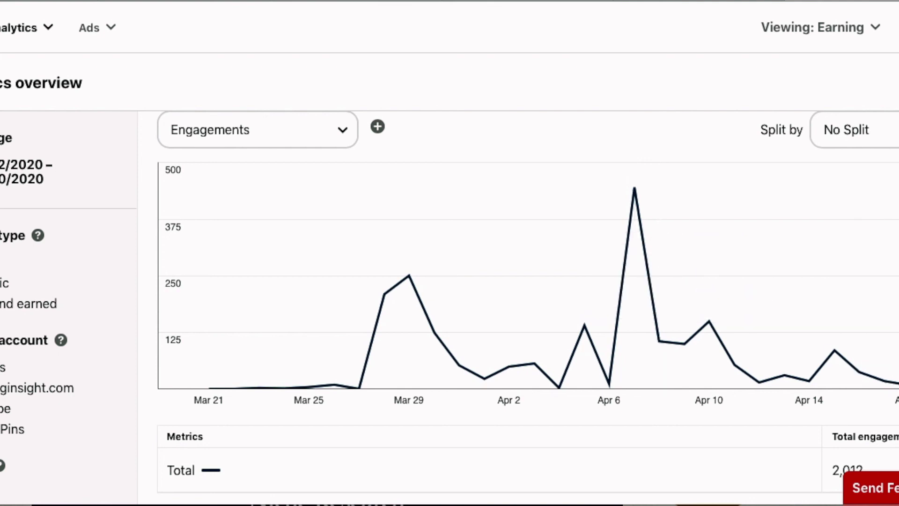
scroll(515, 280, "down", 2)
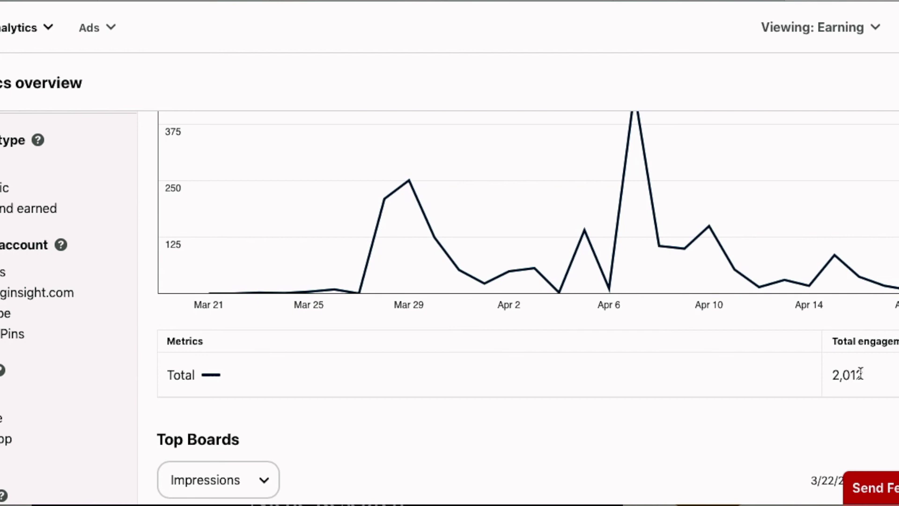
scroll(865, 375, "up", 2)
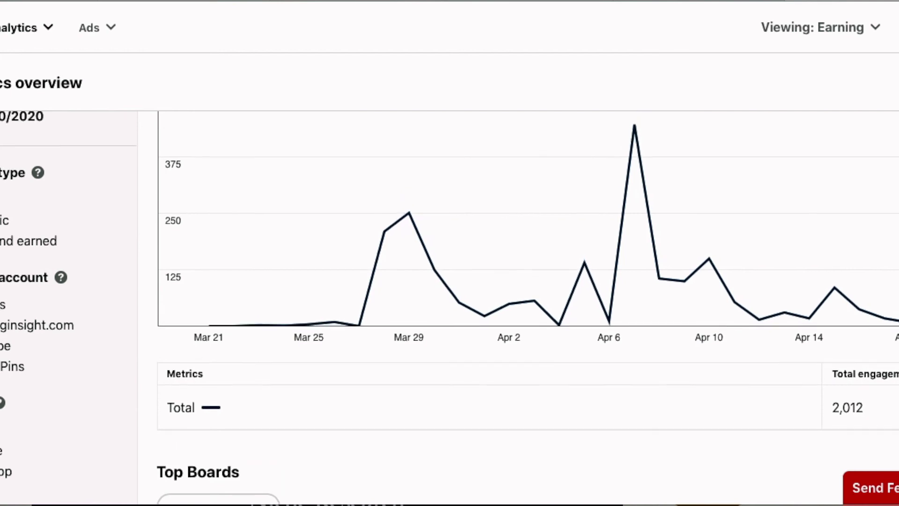
scroll(865, 375, "down", 2)
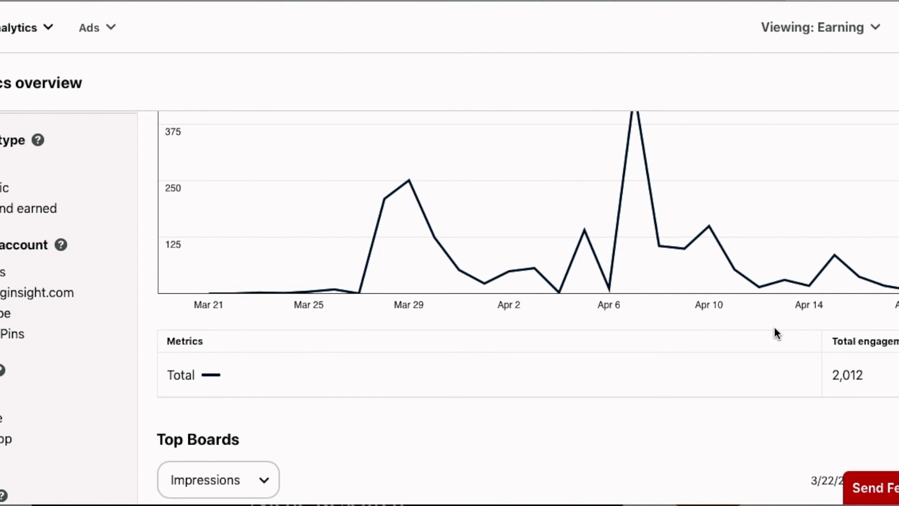
Change the performance chart's metric from Engagements to Link clicks
scroll(773, 327, "up", 7)
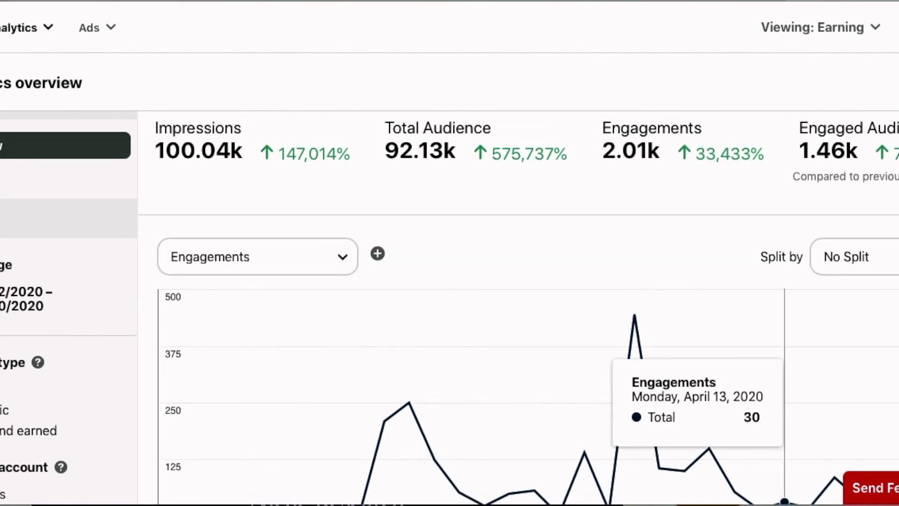
scroll(784, 328, "up", 1)
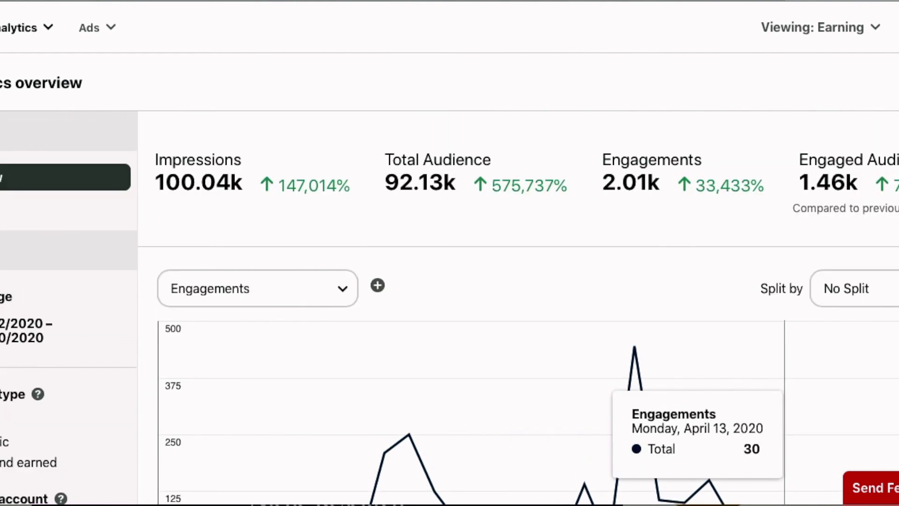
left_click(317, 286)
left_click(260, 327)
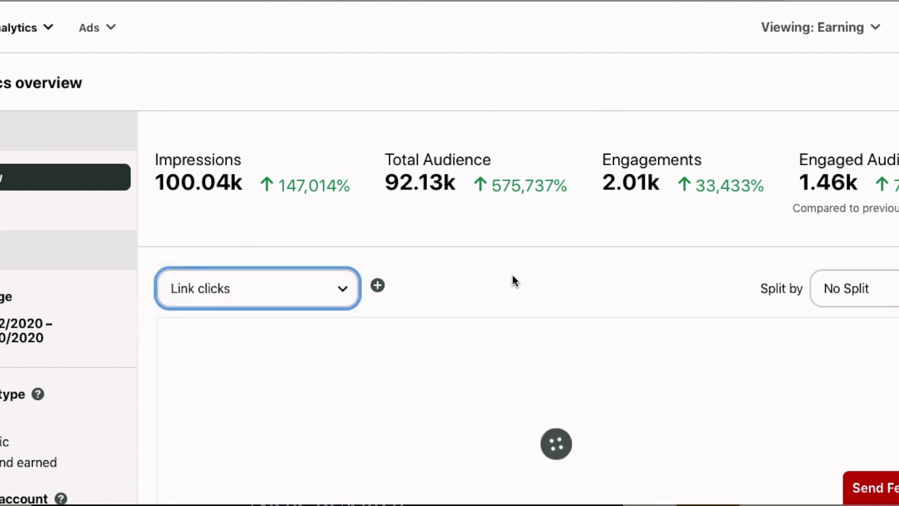